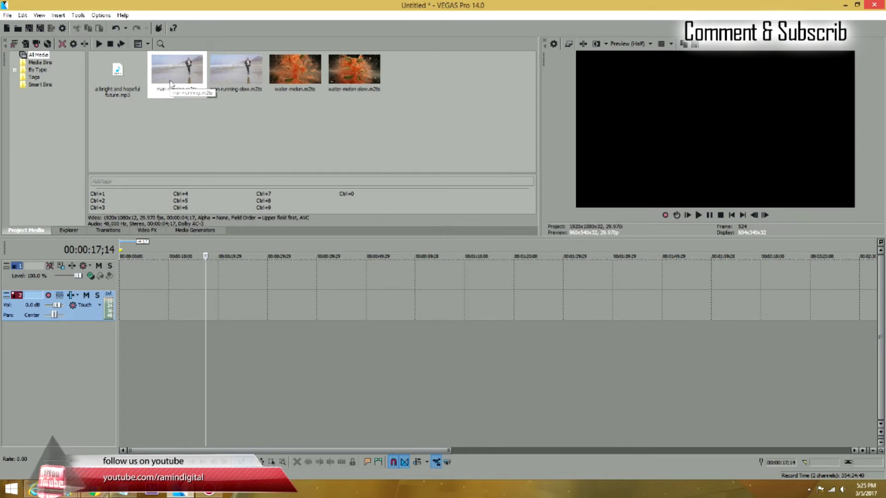
Place man-running.m2ts at 00:00:00 on the timeline and play it from the beginning.
{"action": "left_click_drag", "start_coordinate": [167, 70], "coordinate": [141, 287]}
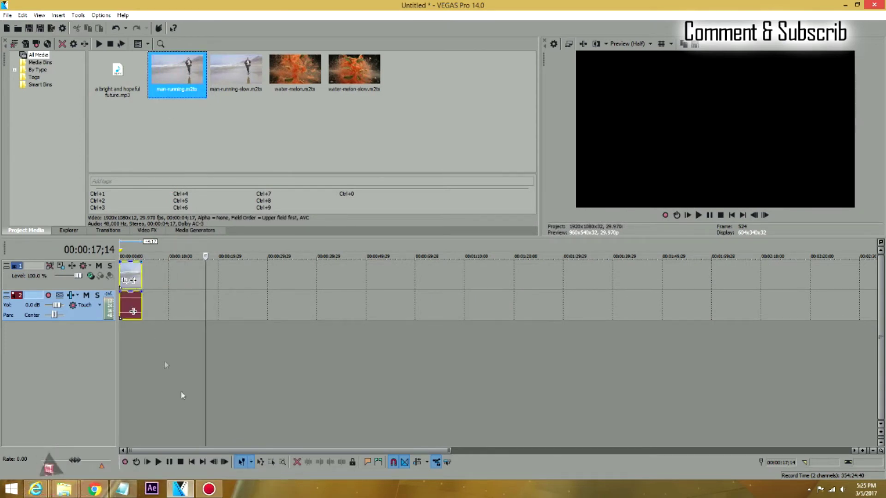
{"action": "left_click", "coordinate": [191, 462]}
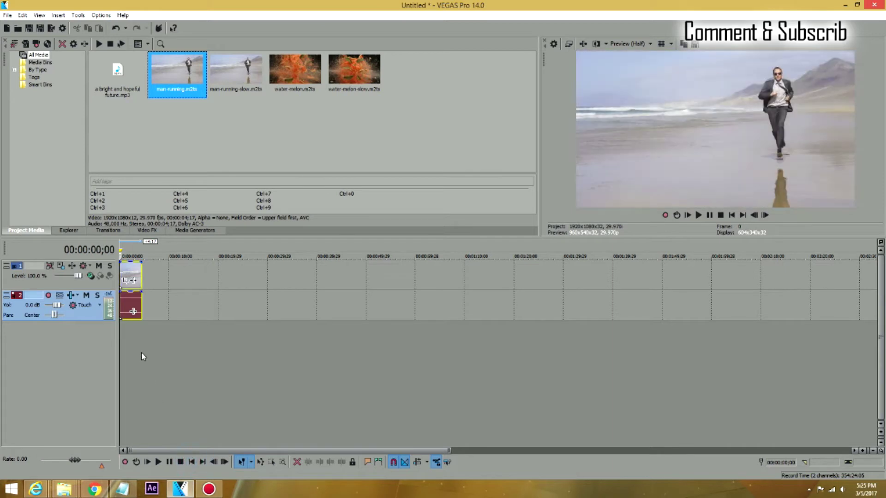
{"action": "left_click", "coordinate": [150, 364]}
{"action": "key", "text": "space"}
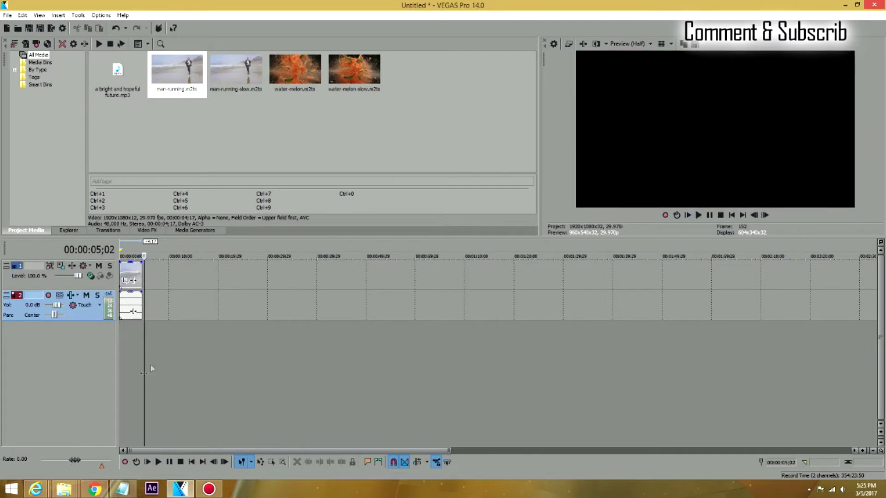
{"action": "key", "text": "space"}
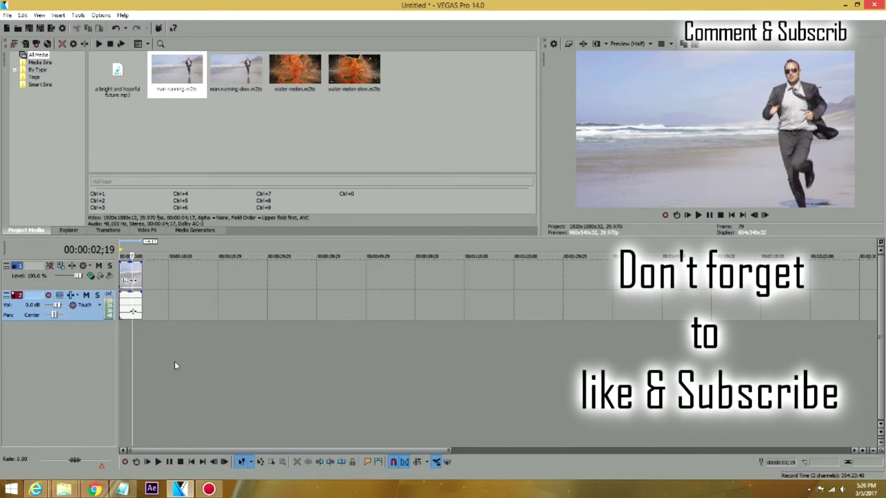
{"action": "key", "text": "Return"}
{"action": "key", "text": "Return"}
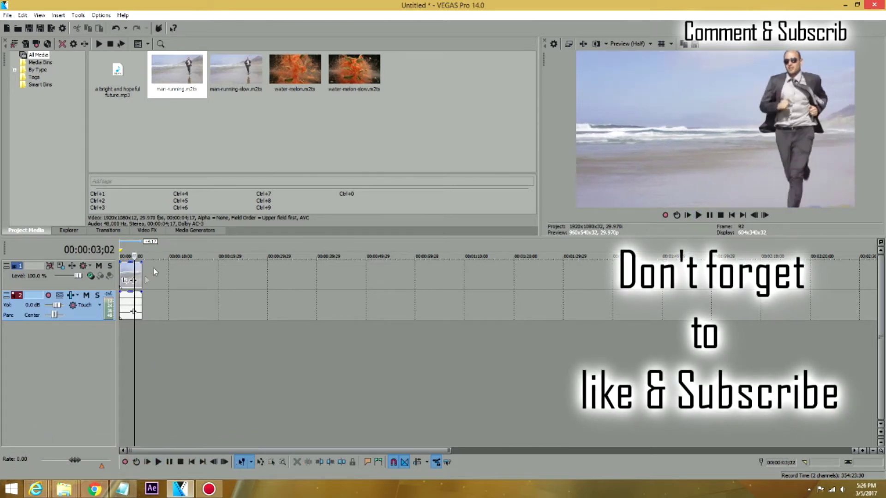
Paste a second man-running clip at 00:00:20;04, leaving a gap after the first.
{"action": "left_click", "coordinate": [129, 275]}
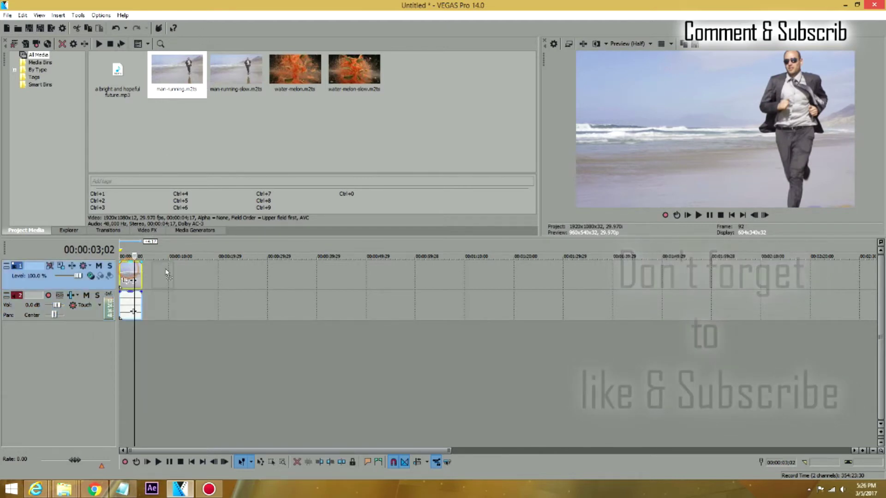
{"action": "left_click", "coordinate": [224, 267]}
{"action": "key", "text": "ctrl+v"}
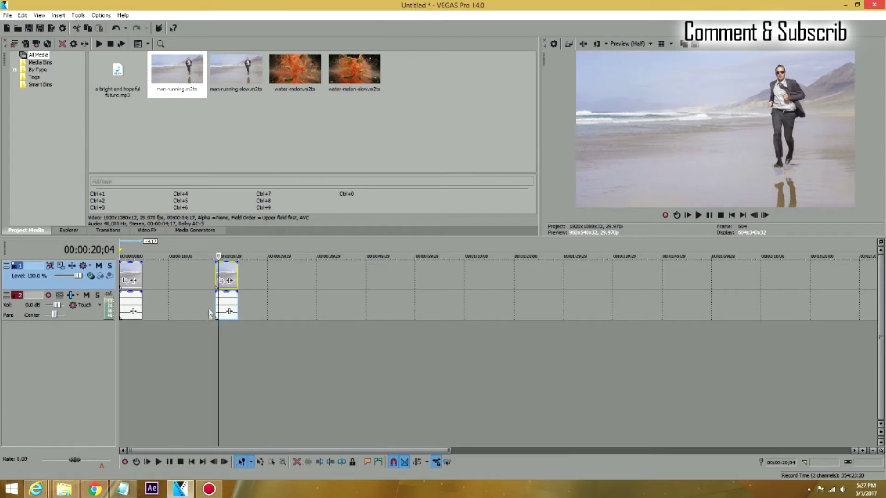
{"action": "left_click", "coordinate": [216, 274]}
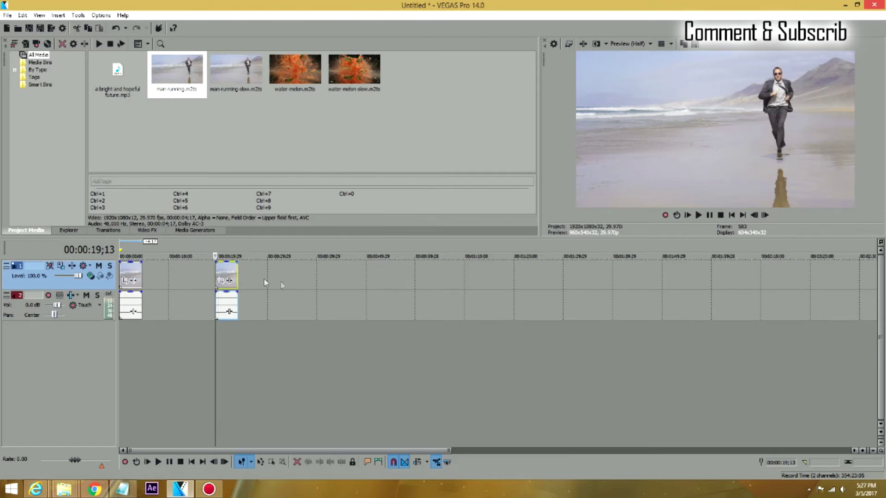
Time-stretch the pasted man-running copy so it runs from about 20 to 34 seconds.
{"action": "left_click", "coordinate": [222, 272]}
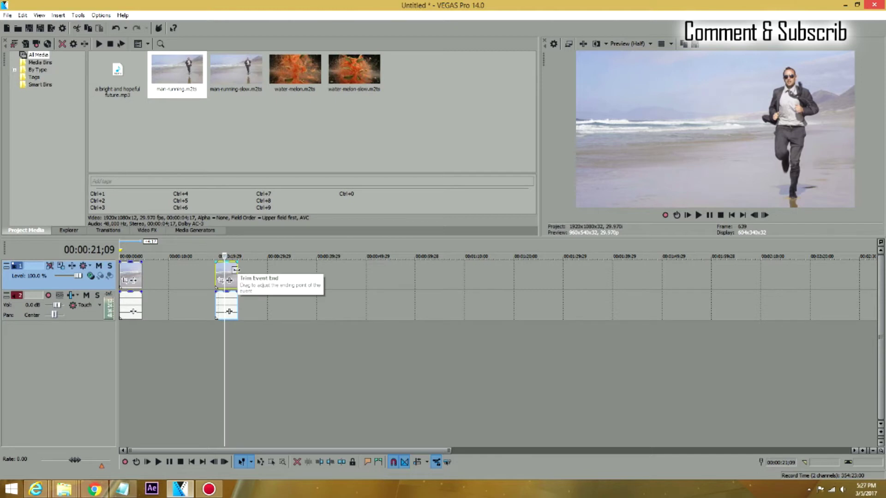
{"action": "mouse_move", "coordinate": [235, 270]}
{"action": "left_mouse_down"}
{"action": "mouse_move", "coordinate": [575, 270]}
{"action": "mouse_move", "coordinate": [239, 277]}
{"action": "left_mouse_up"}
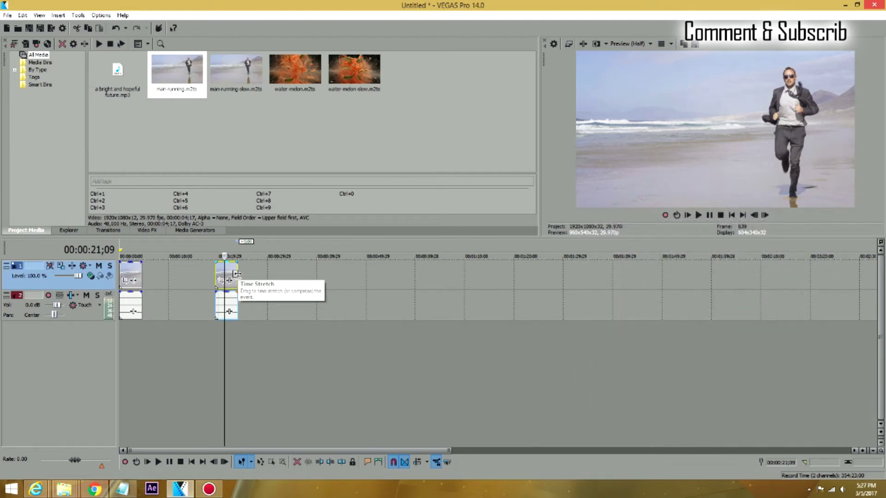
{"action": "left_click_drag", "start_coordinate": [236, 274], "coordinate": [305, 274]}
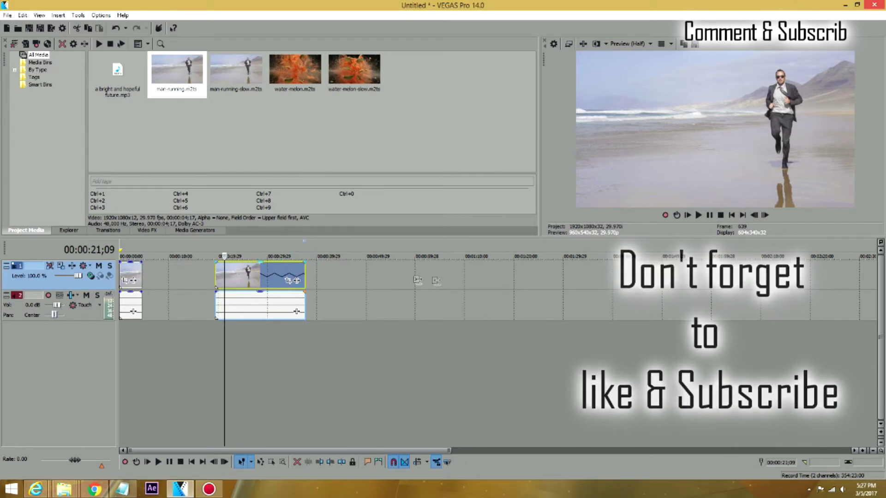
{"action": "left_click", "coordinate": [216, 281]}
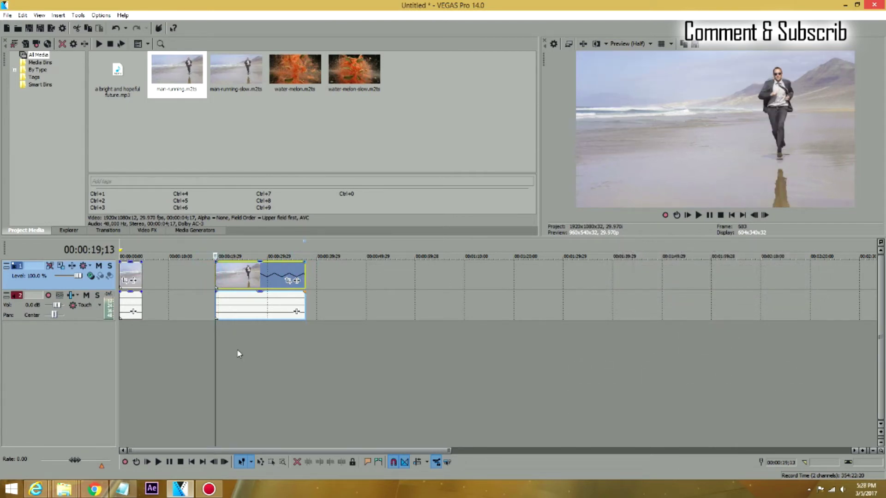
Preview the stretched copy, trim its end noticeably shorter, and replay to check.
{"action": "key", "text": "space"}
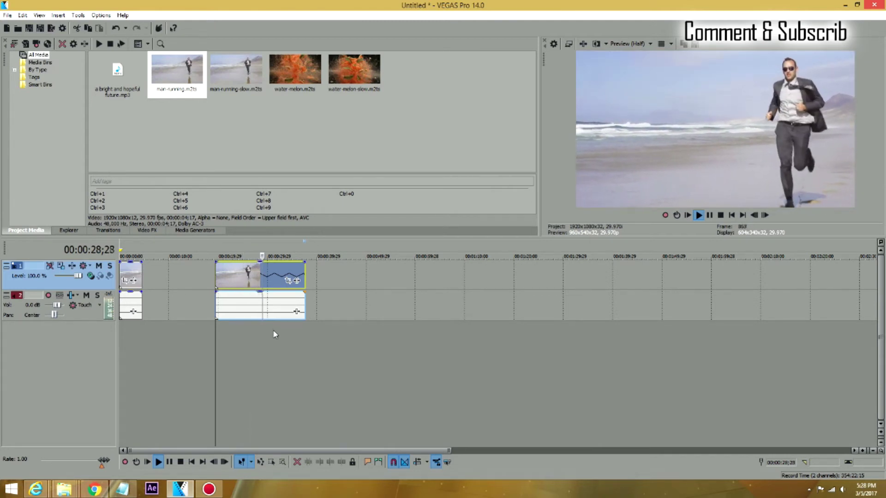
{"action": "key", "text": "Return"}
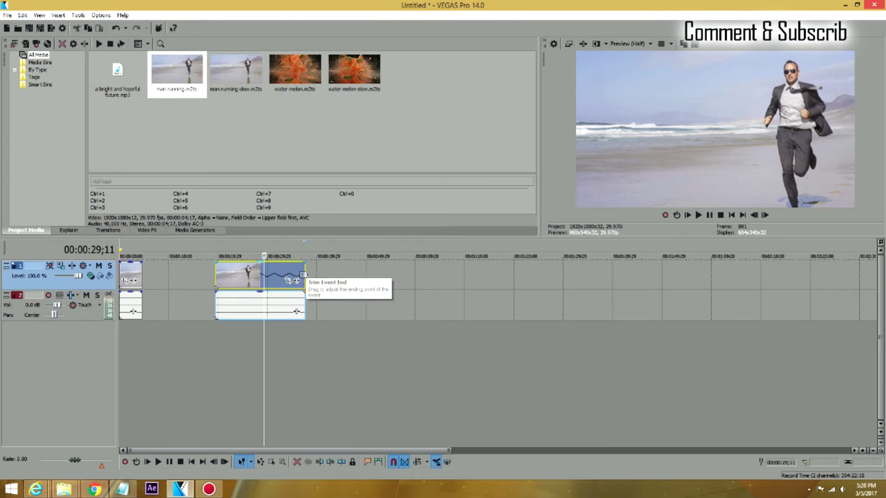
{"action": "left_click_drag", "start_coordinate": [303, 275], "coordinate": [265, 276]}
{"action": "key", "text": "space"}
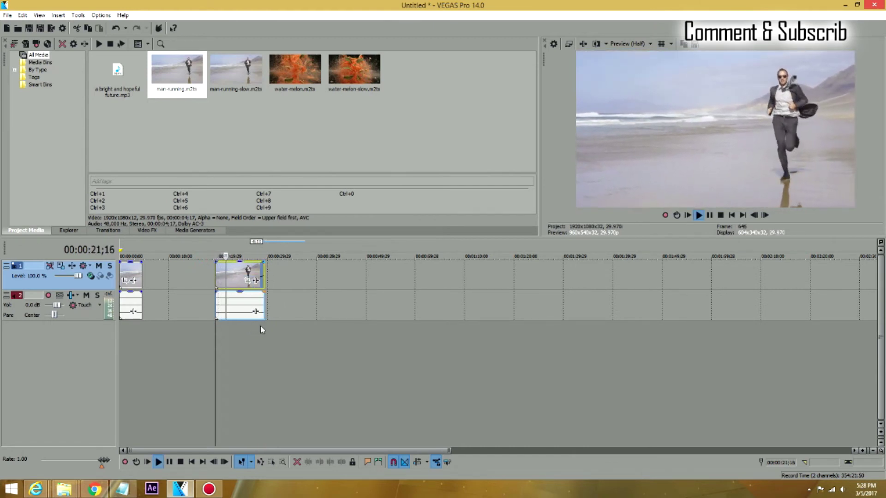
{"action": "key", "text": "Return"}
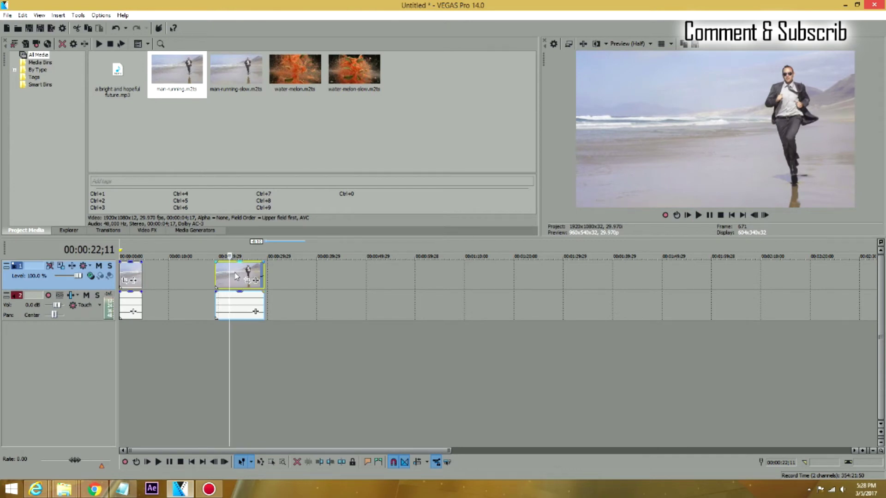
{"action": "left_click", "coordinate": [236, 276]}
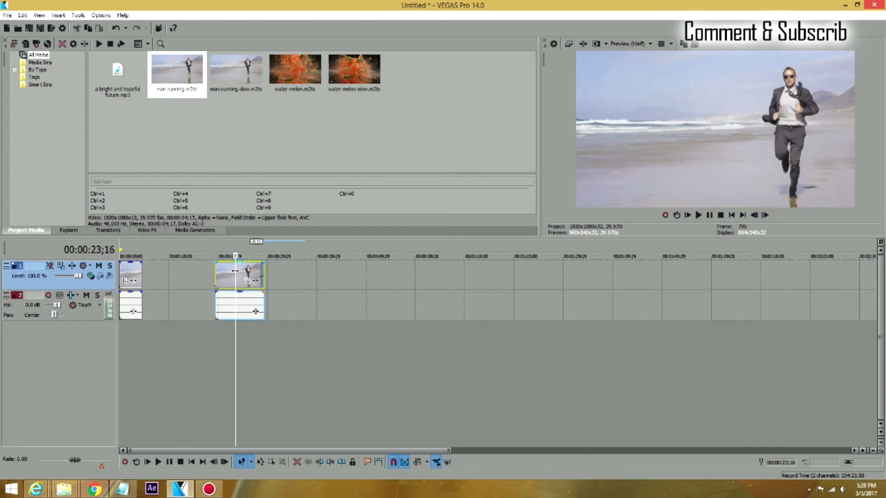
{"action": "right_click", "coordinate": [237, 276]}
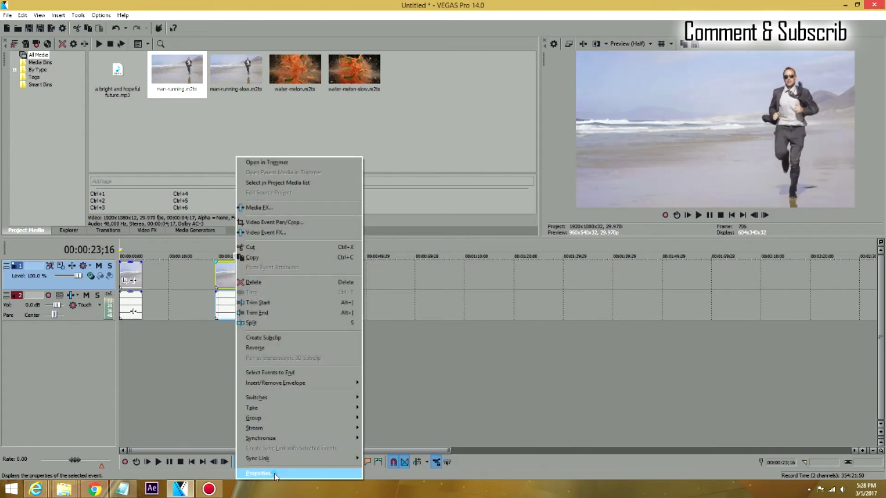
{"action": "left_click", "coordinate": [274, 473]}
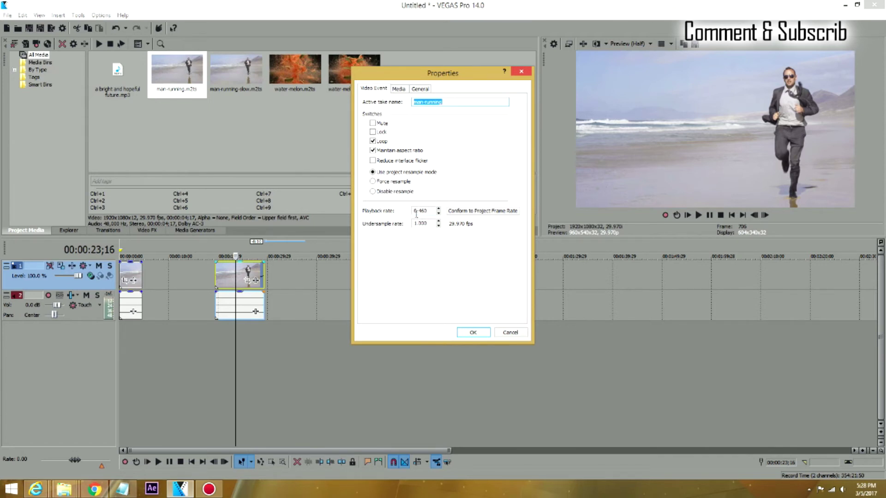
{"action": "left_click_drag", "start_coordinate": [430, 212], "coordinate": [401, 210]}
{"action": "left_click", "coordinate": [472, 333]}
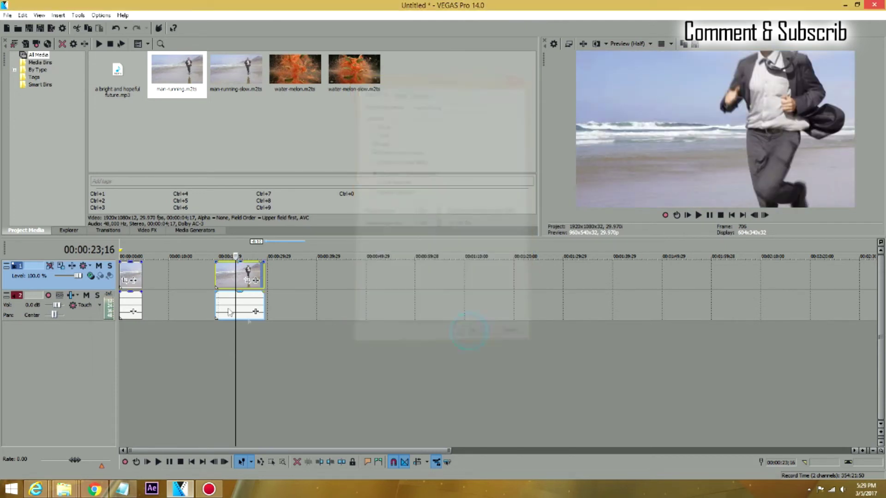
{"action": "left_click_drag", "start_coordinate": [264, 276], "coordinate": [238, 273]}
{"action": "left_click", "coordinate": [225, 273]}
{"action": "key", "text": "space"}
{"action": "right_click", "coordinate": [224, 274]}
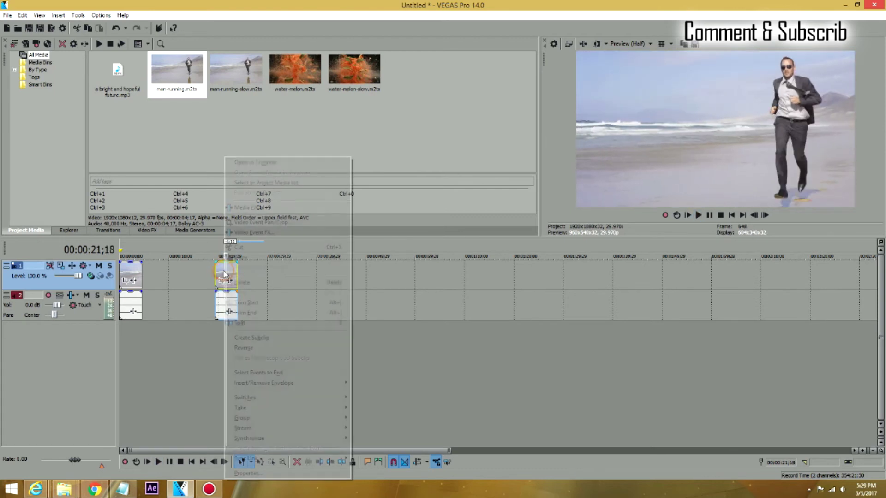
{"action": "left_click", "coordinate": [274, 471]}
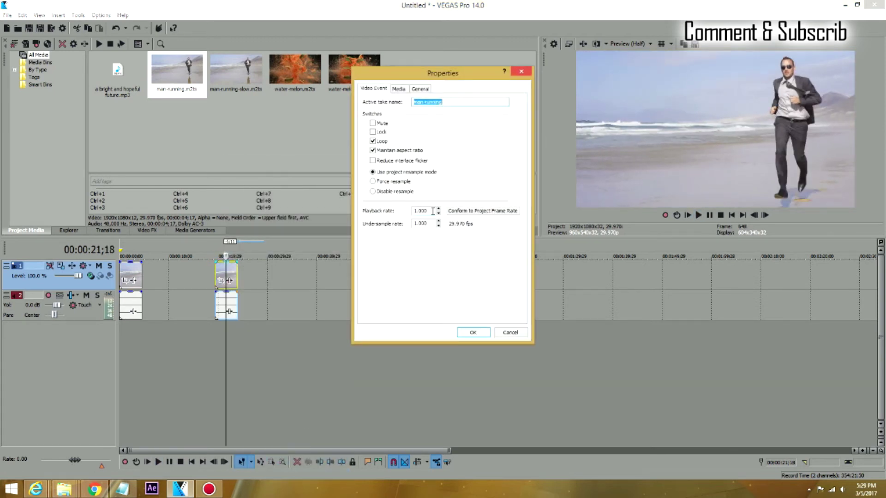
{"action": "left_click_drag", "start_coordinate": [433, 211], "coordinate": [393, 211]}
{"action": "left_click", "coordinate": [461, 331]}
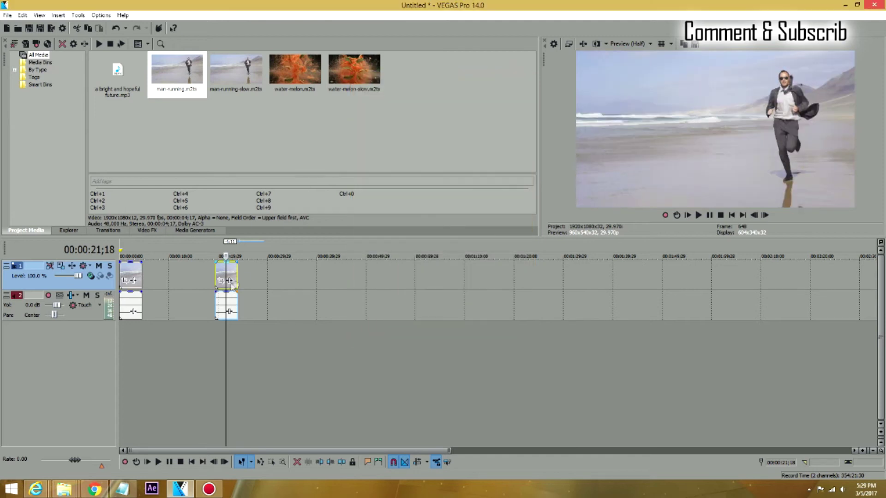
Stretch the runner copy's right edge longer and preview the result.
{"action": "left_click_drag", "start_coordinate": [236, 273], "coordinate": [261, 273]}
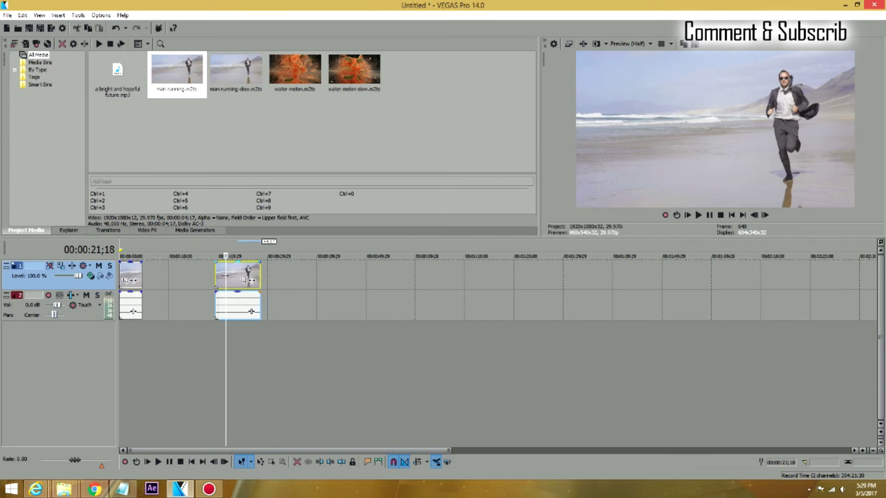
{"action": "key", "text": "space"}
{"action": "key", "text": "space"}
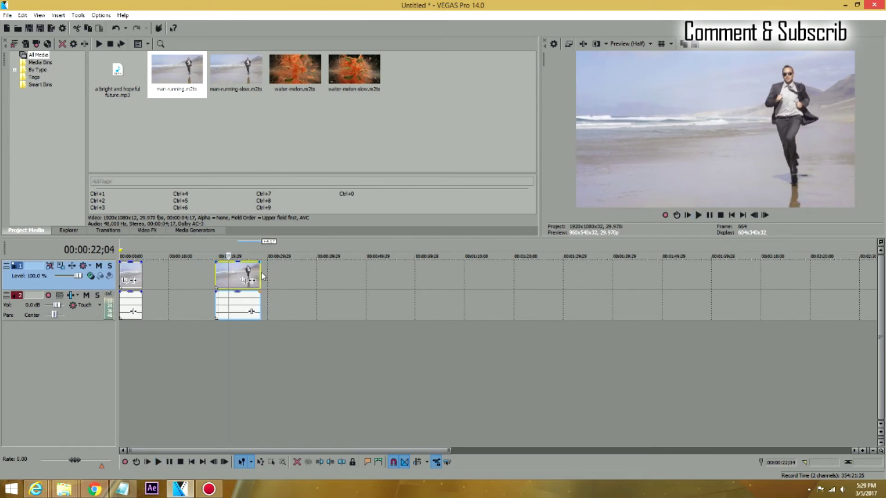
{"action": "key", "text": "ctrl+z"}
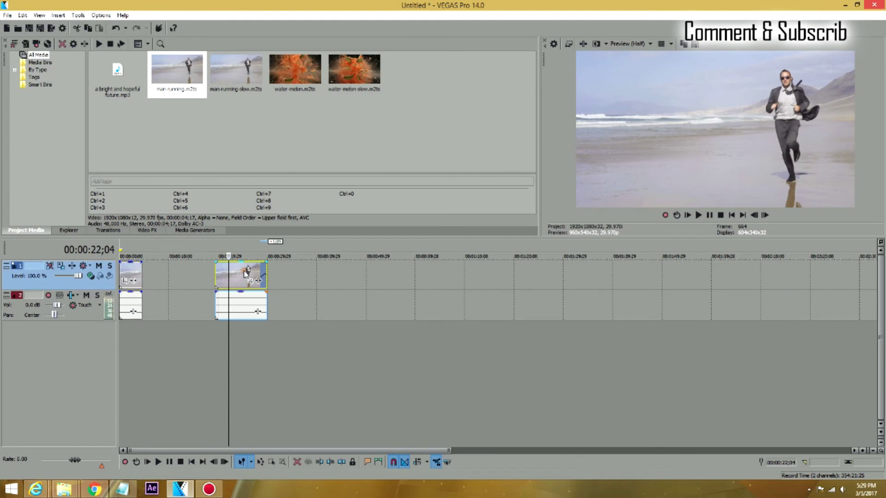
Set the runner copy's playback rate to .25 in its Properties dialog.
{"action": "right_click", "coordinate": [246, 276]}
{"action": "left_click", "coordinate": [269, 473]}
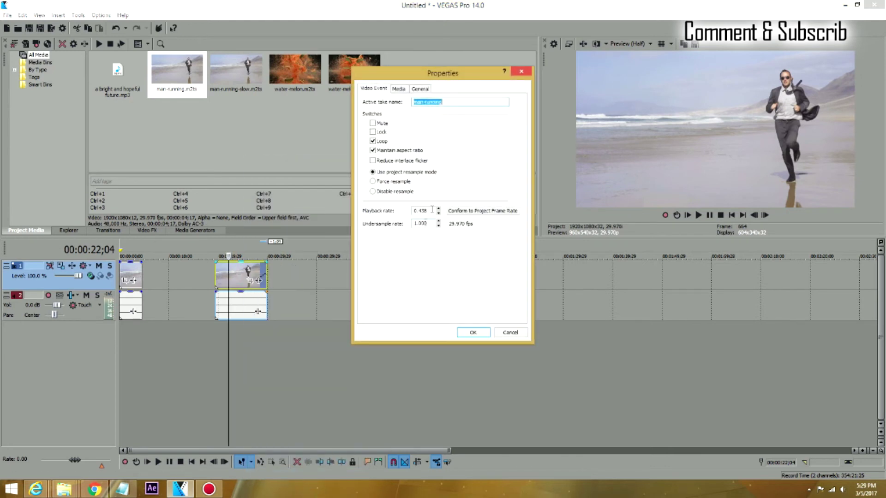
{"action": "double_click", "coordinate": [427, 209]}
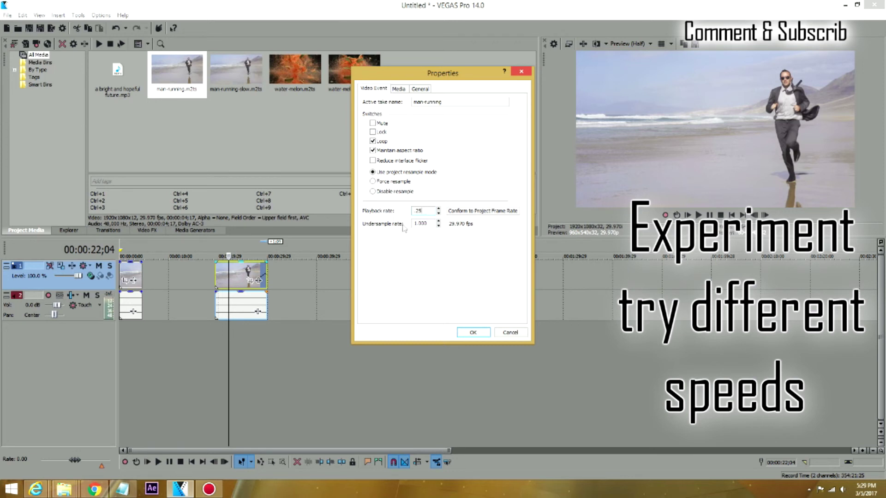
{"action": "left_click", "coordinate": [469, 332]}
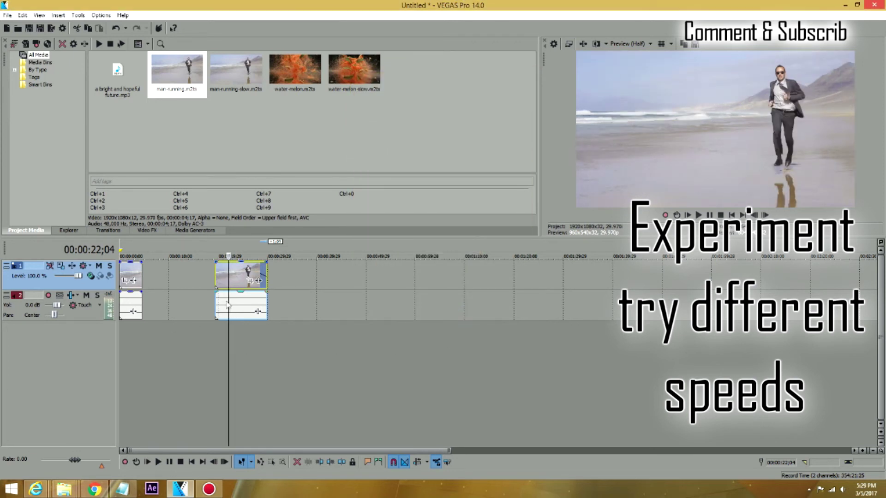
Butt the slowed runner clip against the first one and add water-melon.m2ts to the timeline.
{"action": "left_click_drag", "start_coordinate": [235, 274], "coordinate": [162, 273]}
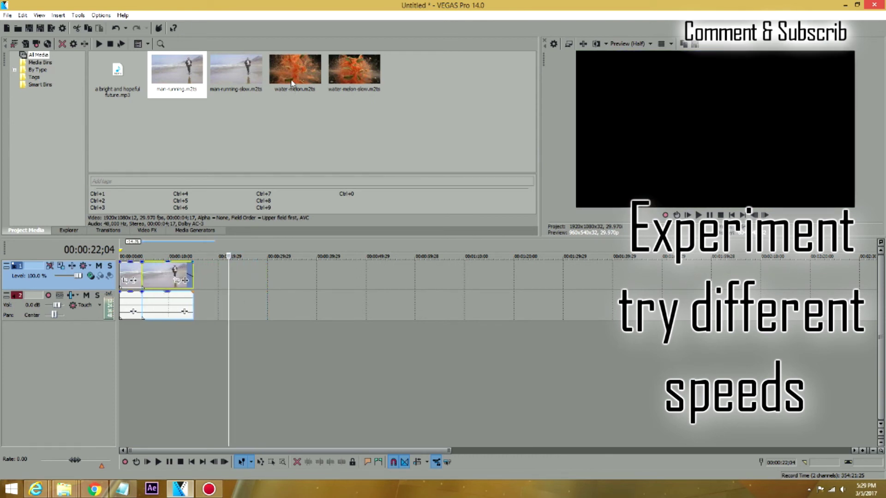
{"action": "left_click_drag", "start_coordinate": [290, 79], "coordinate": [256, 277]}
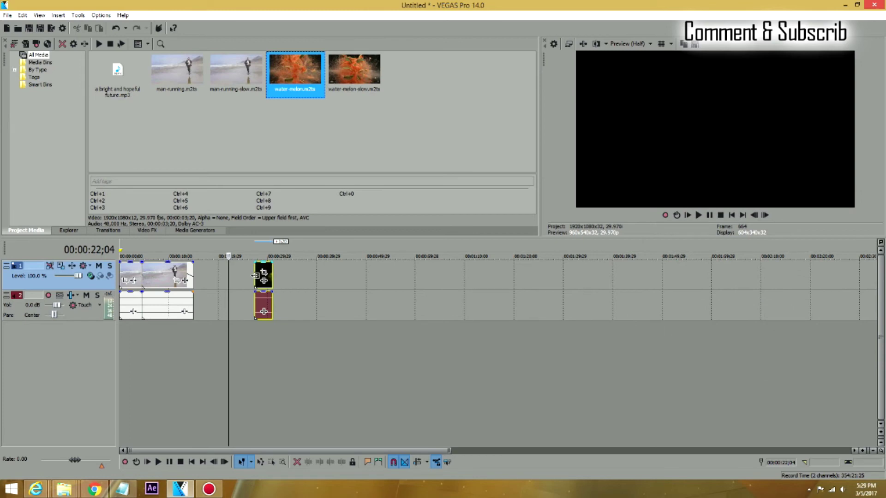
{"action": "left_click", "coordinate": [251, 279]}
Play the water-melon clip twice, then drag a copy toward 00:00:35.
{"action": "key", "text": "space"}
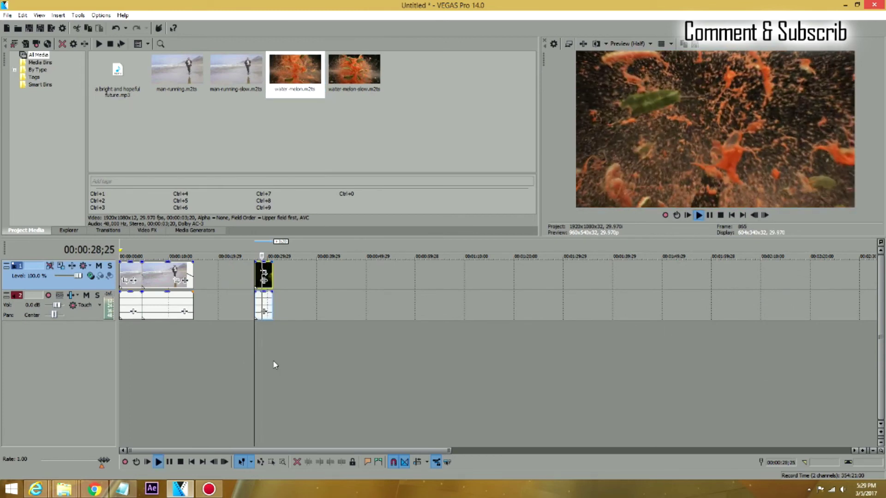
{"action": "key", "text": "Return"}
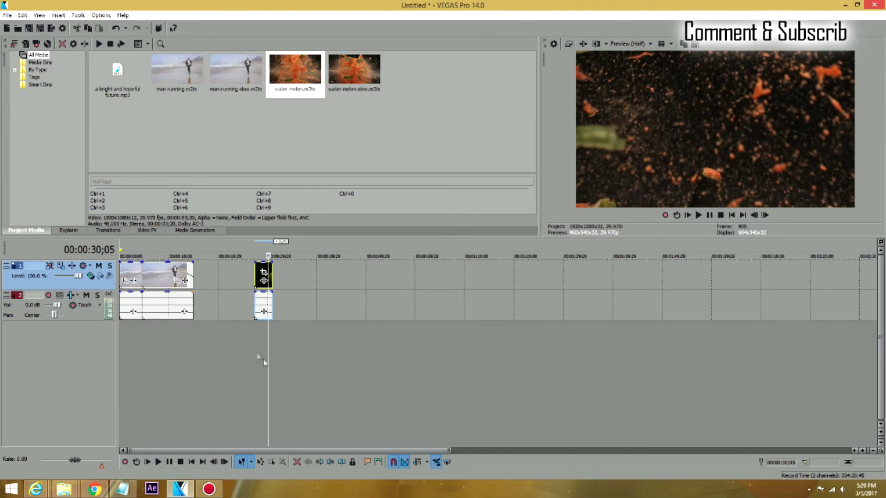
{"action": "left_click", "coordinate": [256, 278]}
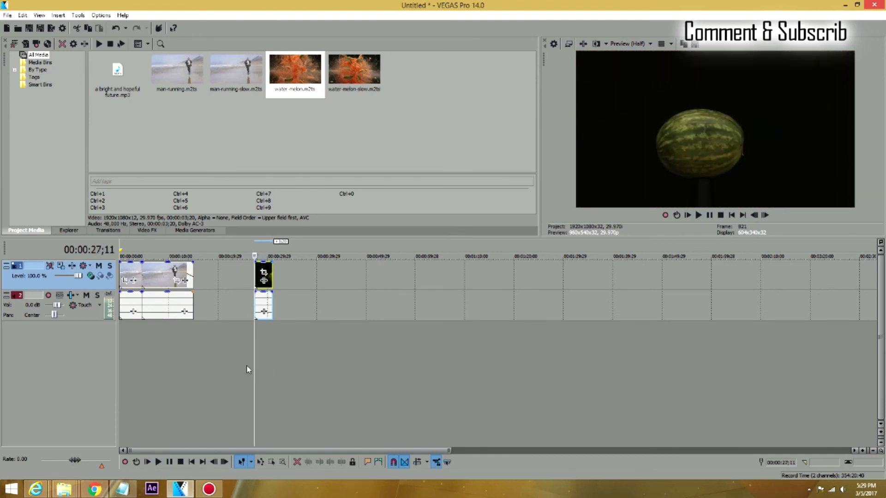
{"action": "key", "text": "space"}
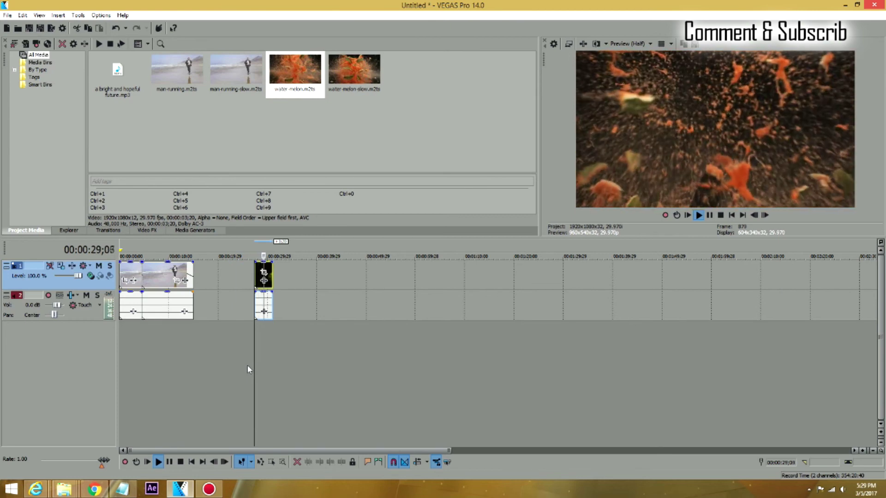
{"action": "key", "text": "space"}
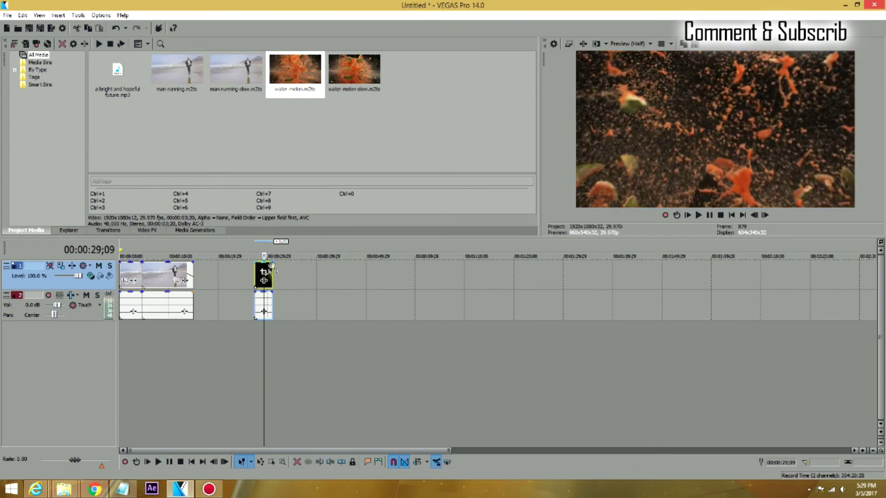
{"action": "left_click_drag", "start_coordinate": [271, 273], "coordinate": [313, 270]}
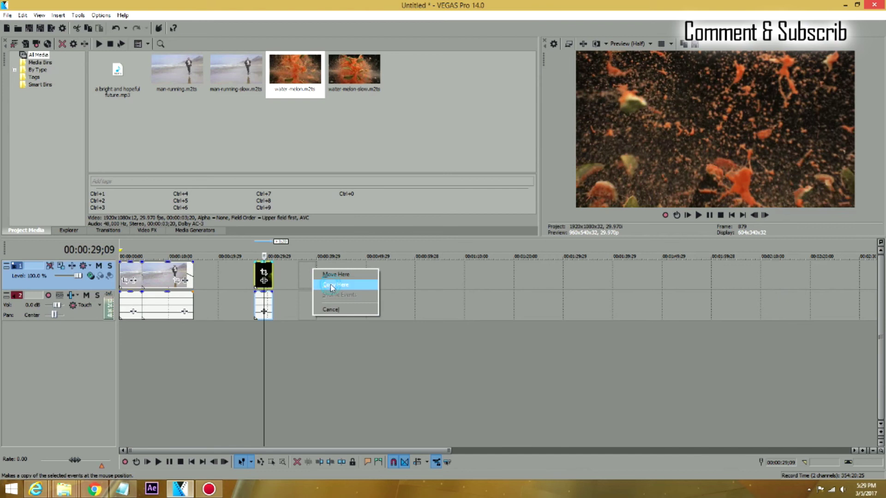
Copy the water-melon clip, time-stretch it to slow motion, butt it after the original, and play.
{"action": "left_click", "coordinate": [331, 285]}
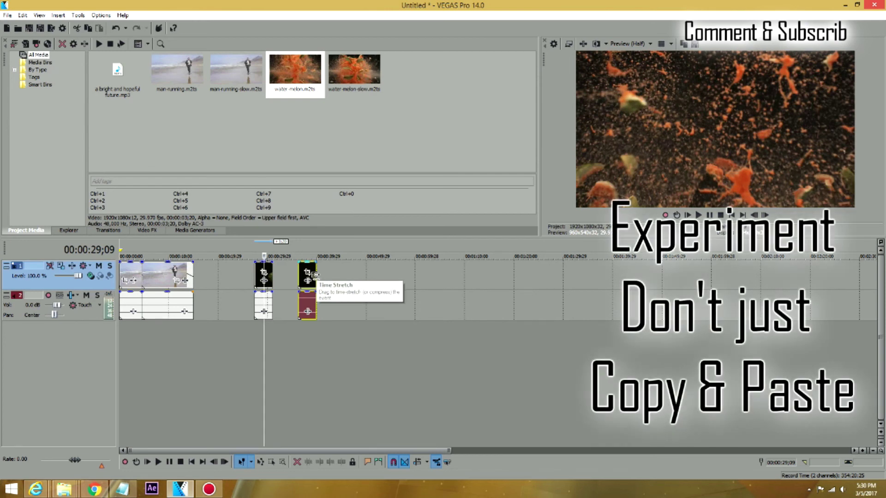
{"action": "left_click_drag", "start_coordinate": [315, 275], "coordinate": [370, 275]}
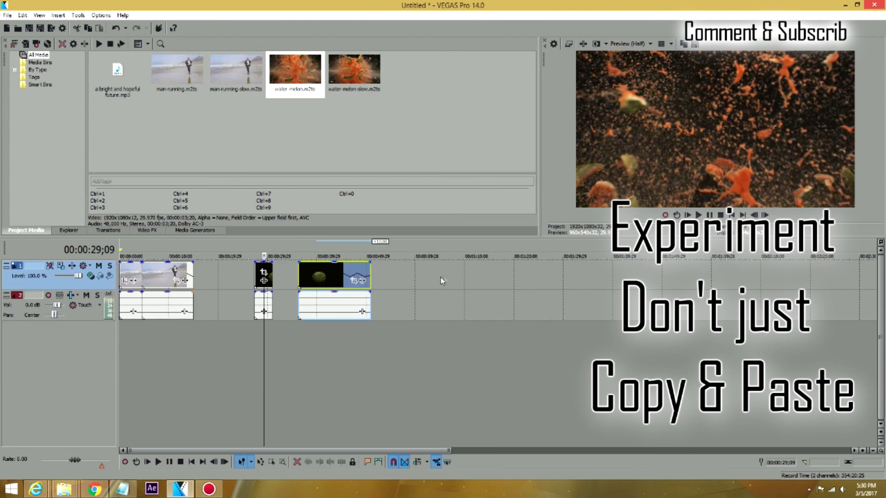
{"action": "left_click", "coordinate": [299, 279]}
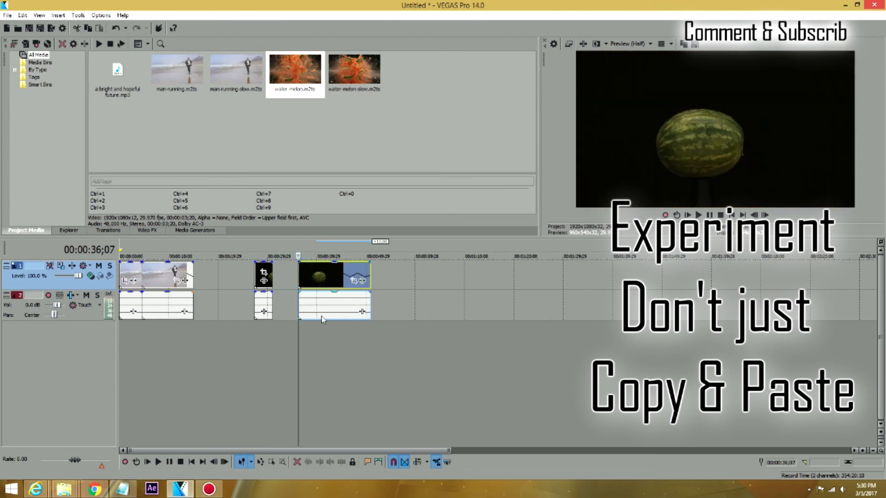
{"action": "left_click_drag", "start_coordinate": [299, 279], "coordinate": [273, 280]}
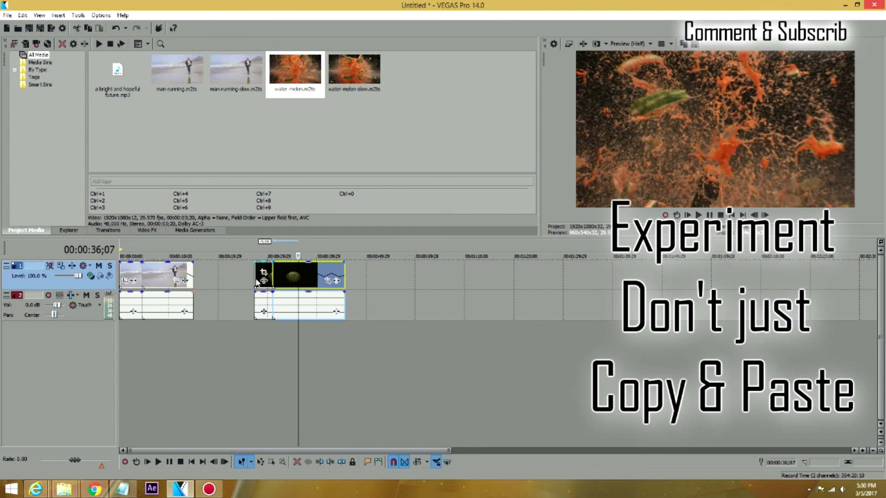
{"action": "left_click", "coordinate": [257, 283]}
{"action": "key", "text": "space"}
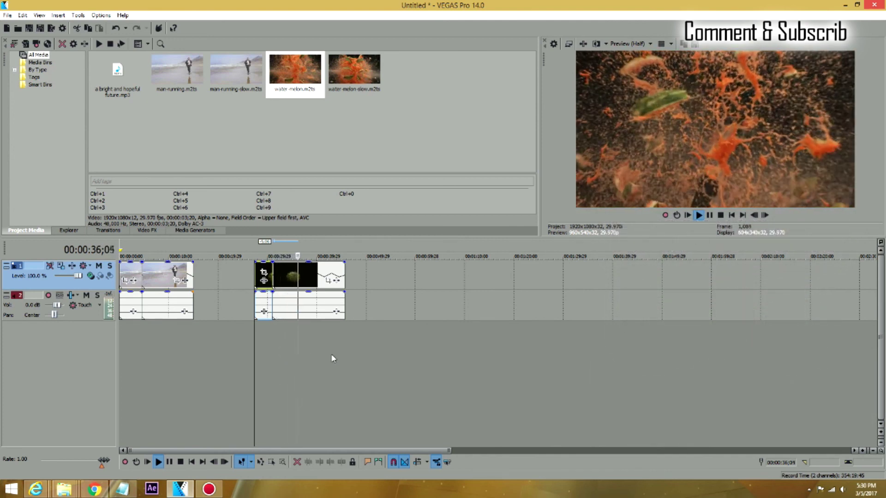
{"action": "key", "text": "Return"}
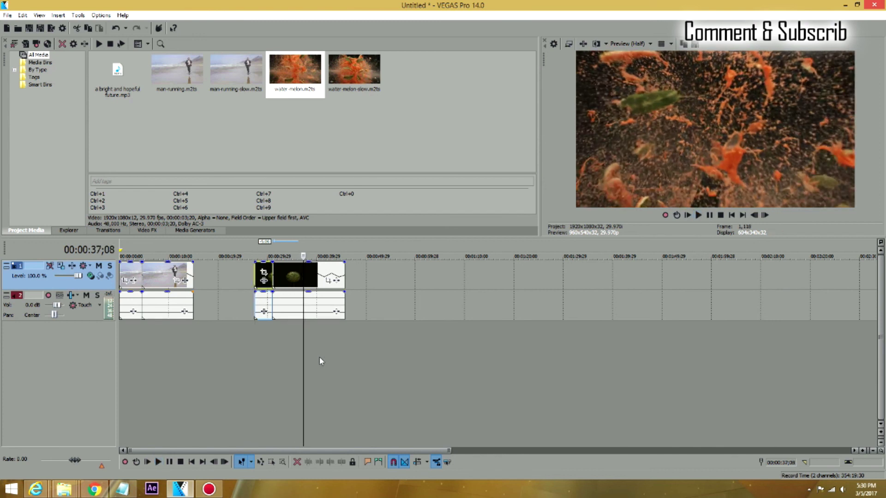